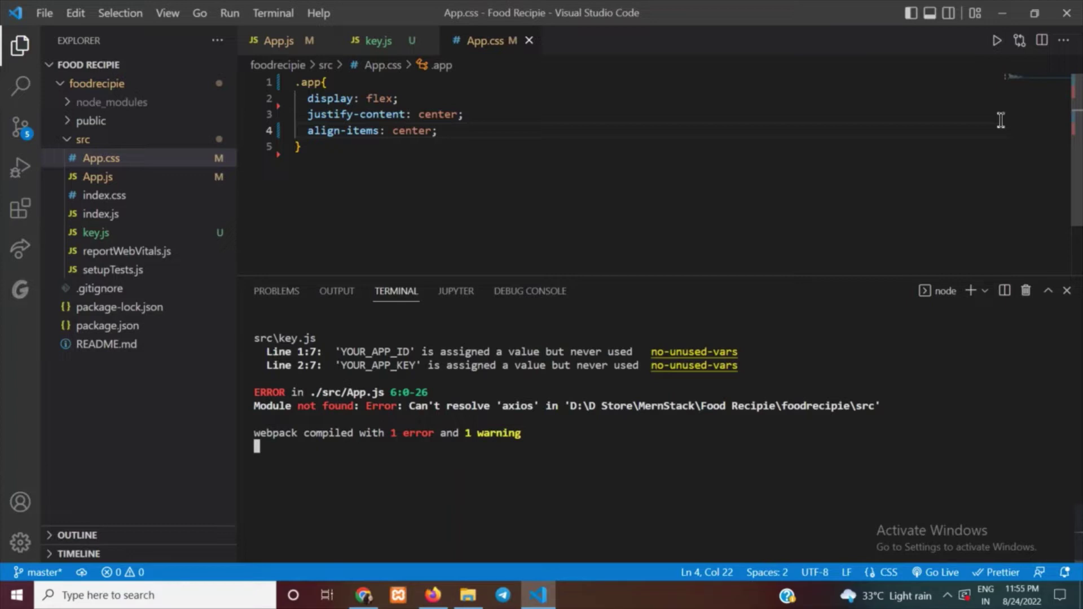
- Run npm install axios in a split PowerShell terminal beside the dev server, then view App.js
{"action": "left_click", "coordinate": [1005, 291]}
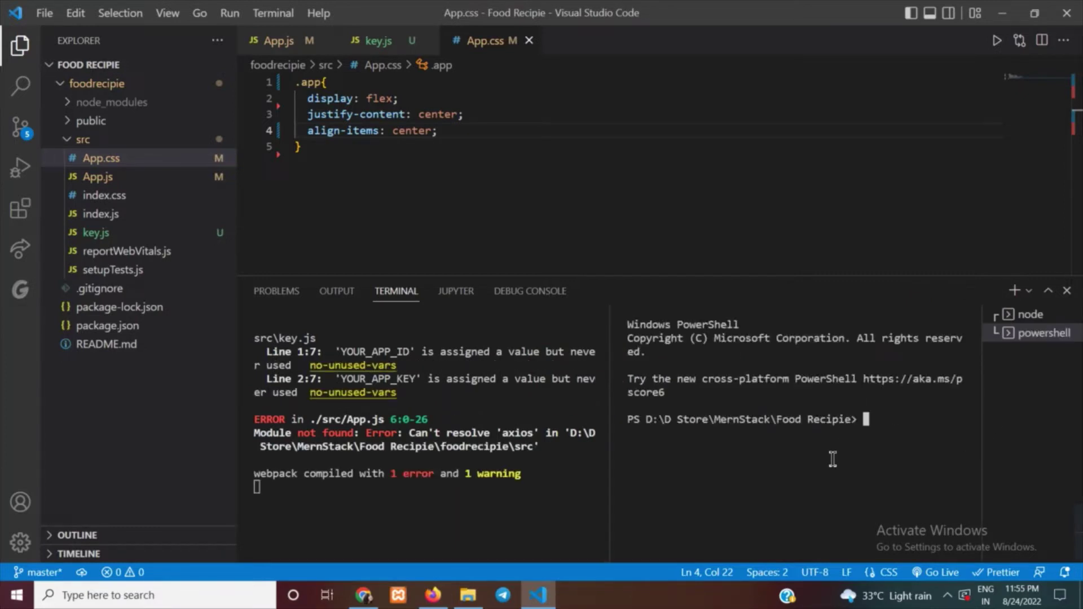
{"action": "type", "text": "npm install axios"}
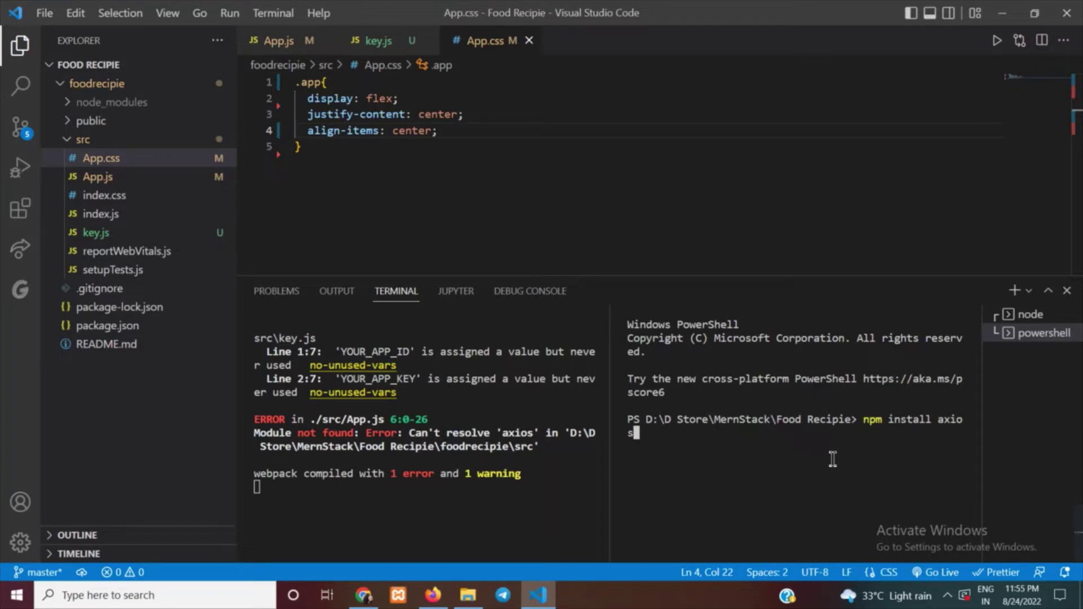
{"action": "key", "text": "Return"}
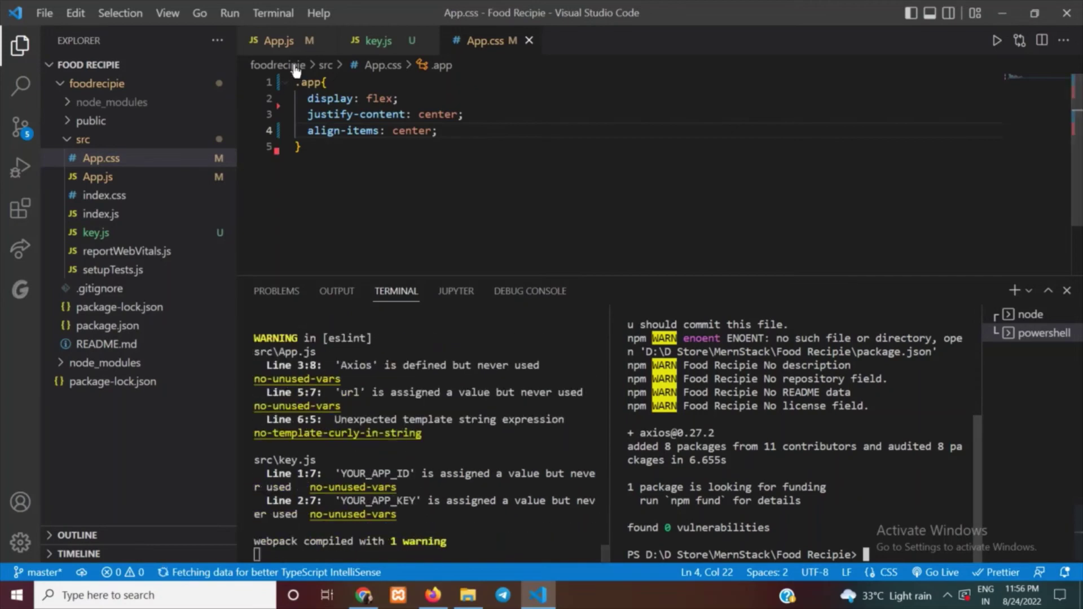
{"action": "left_click", "coordinate": [279, 40]}
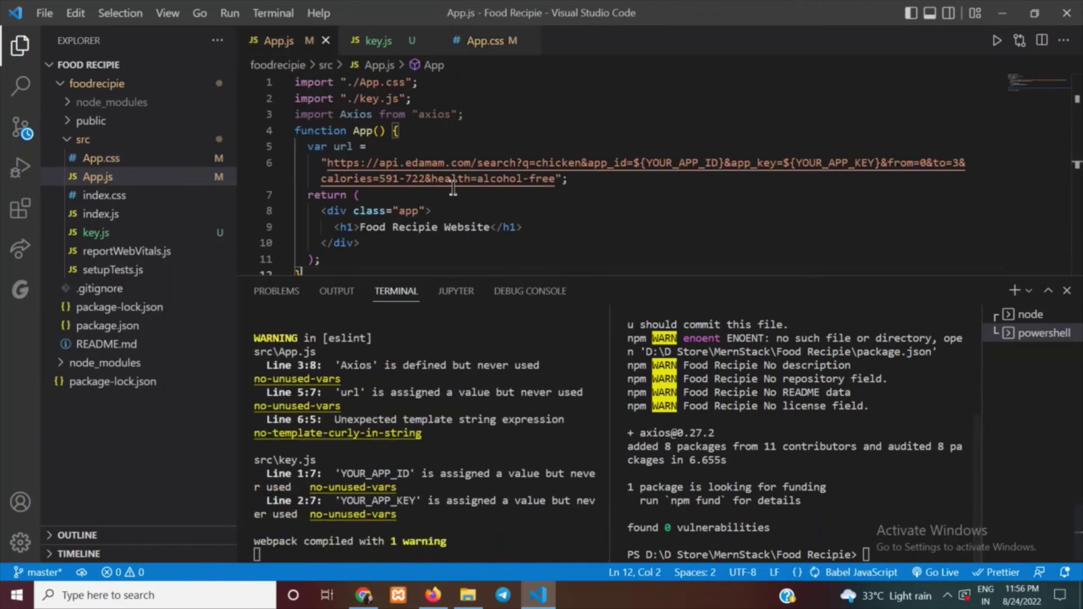
{"action": "scroll", "coordinate": [452, 188], "scroll_direction": "down", "scroll_amount": 3}
- Switch to Firefox to check the localhost:3000 app for the axios error
{"action": "left_click", "coordinate": [433, 594]}
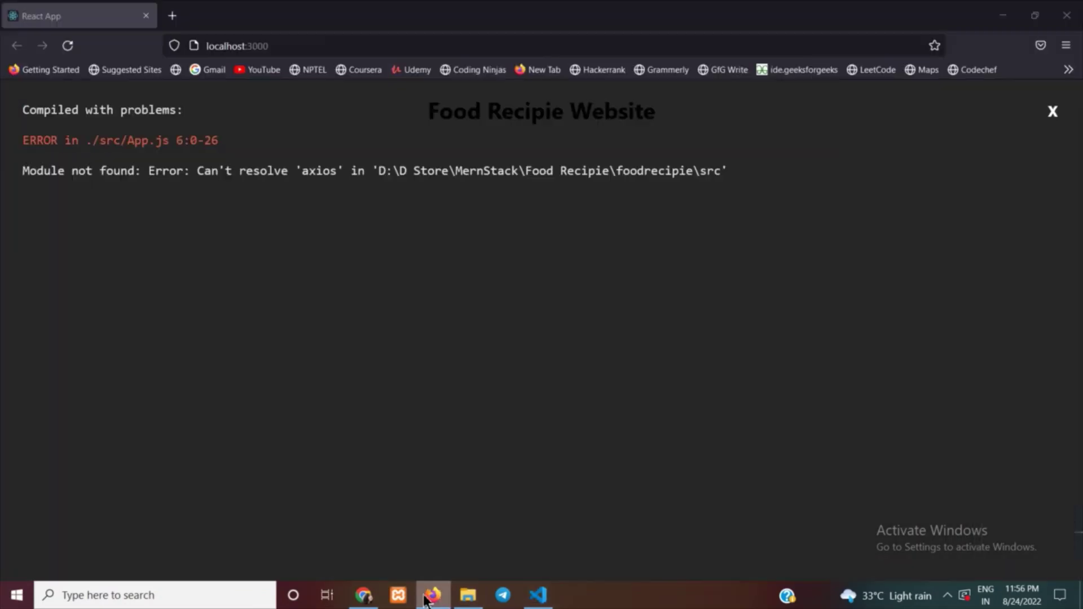